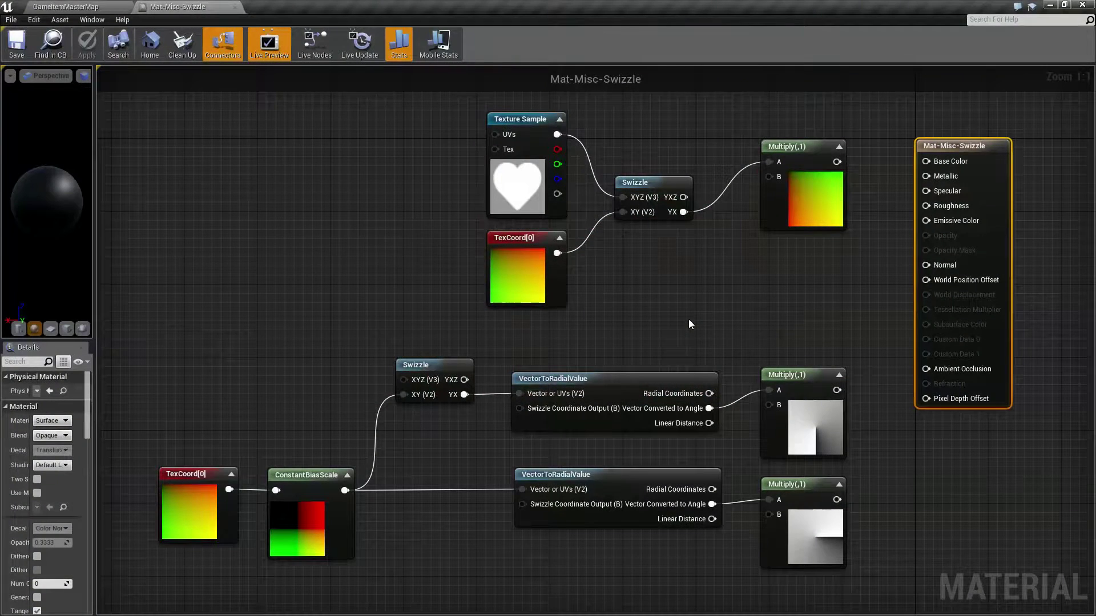
Step: Open the lower Swizzle node's inner function graph, inspect its two example groups, then return
right_drag(714, 312, 717, 316)
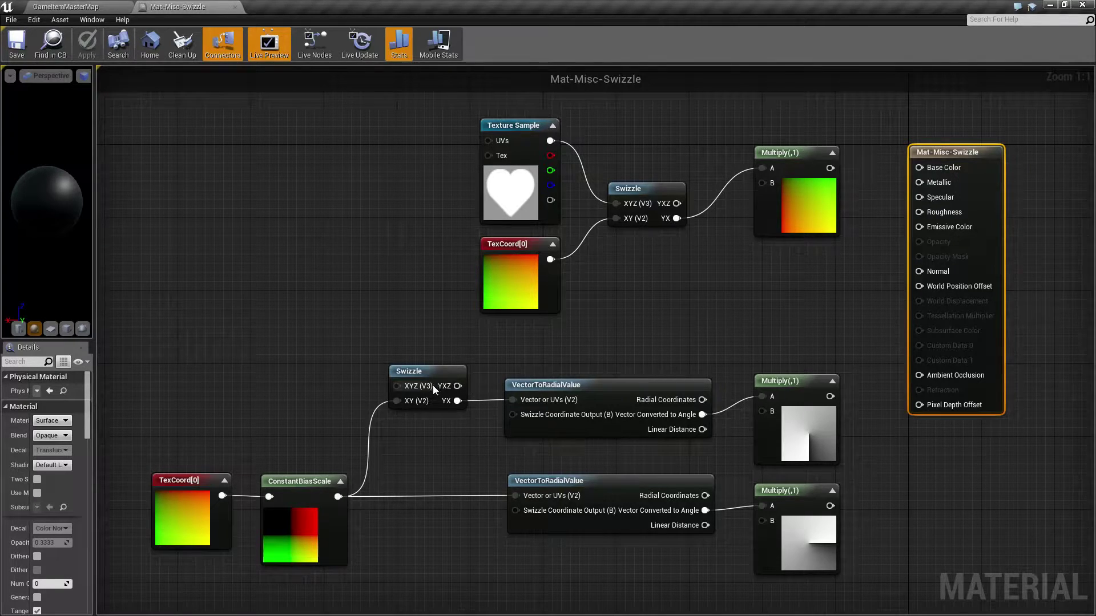
right_drag(667, 335, 646, 353)
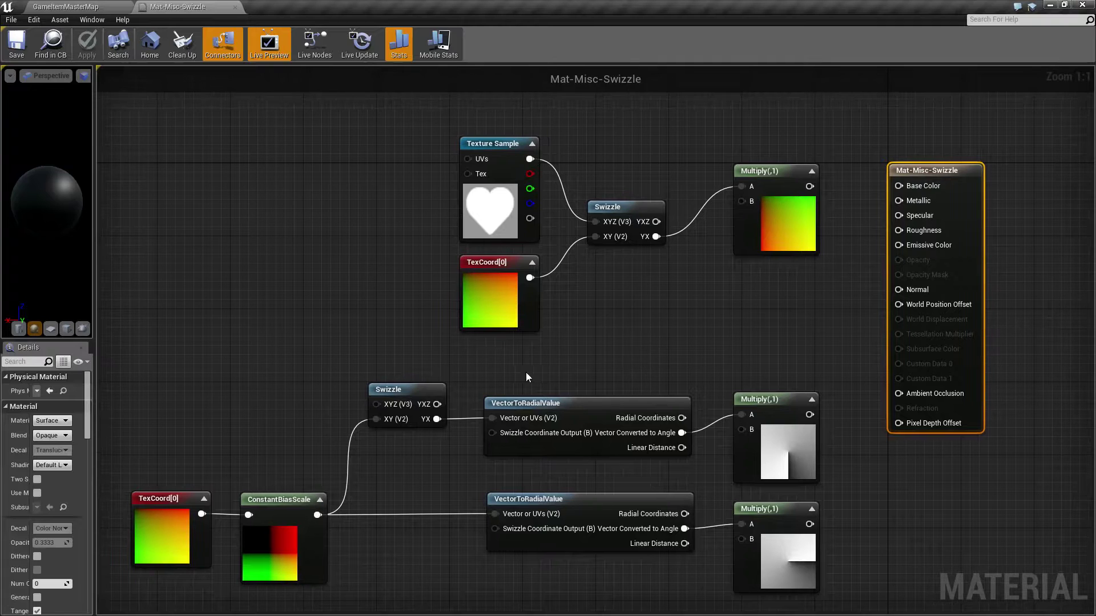
click(416, 389)
double_click(417, 389)
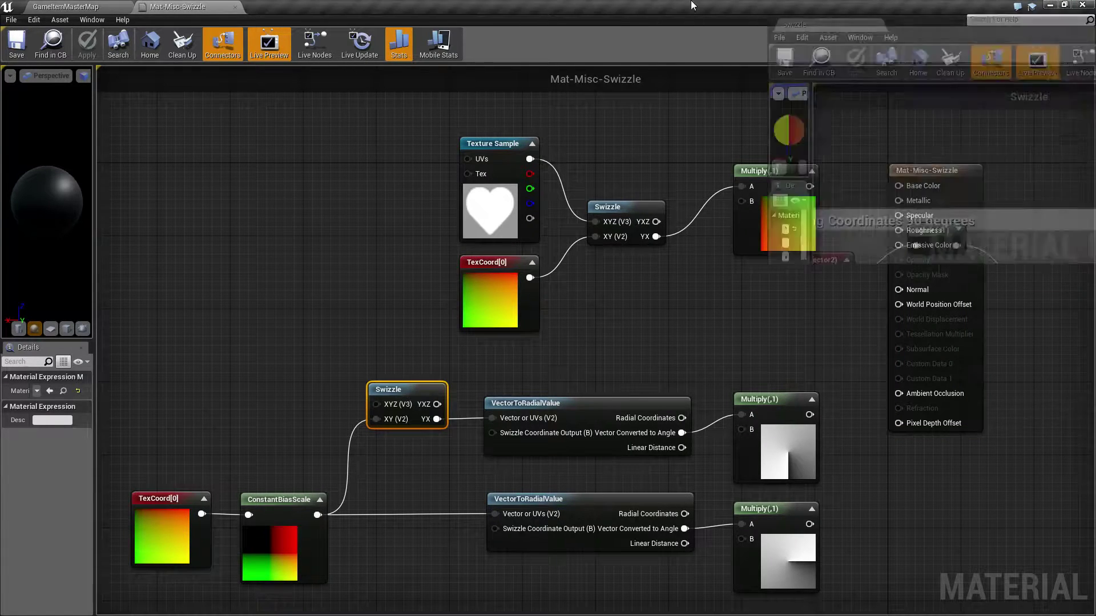
scroll(461, 337, down, 2)
right_drag(673, 439, 887, 357)
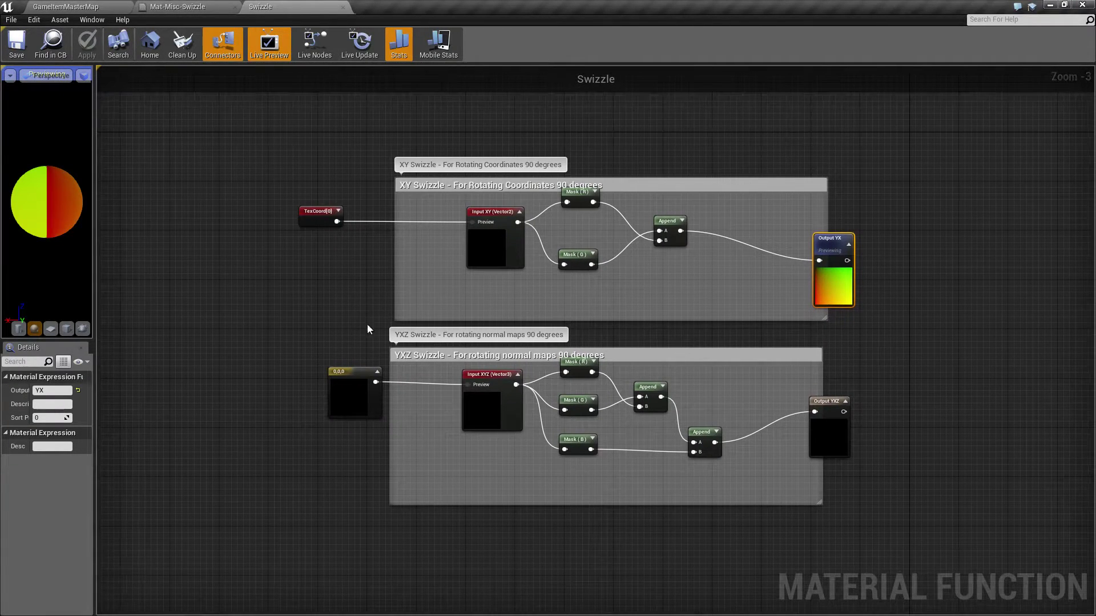
right_drag(561, 448, 531, 482)
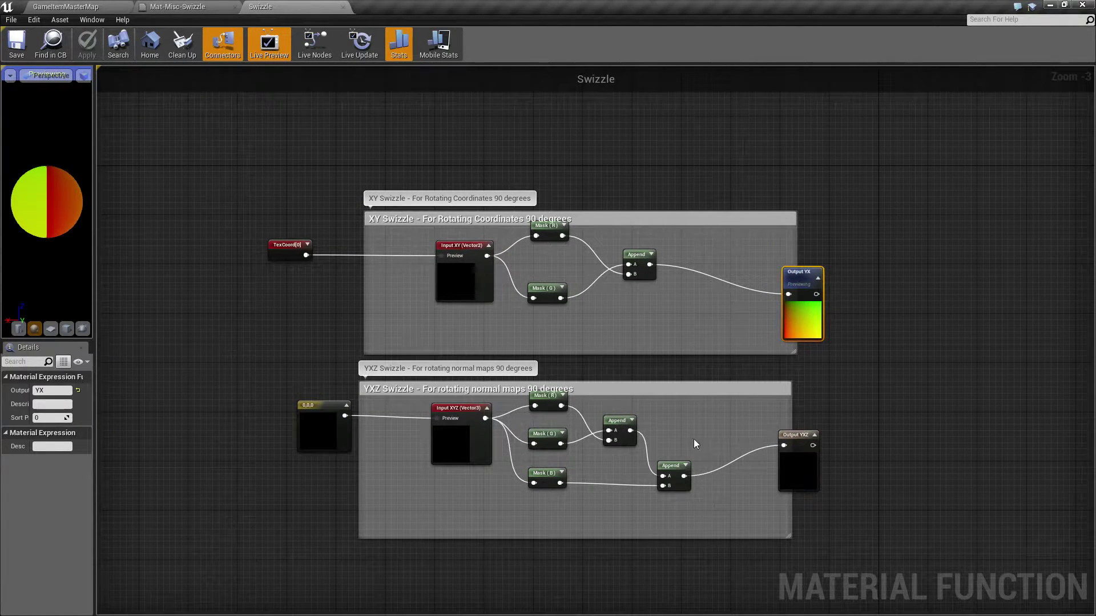
click(343, 6)
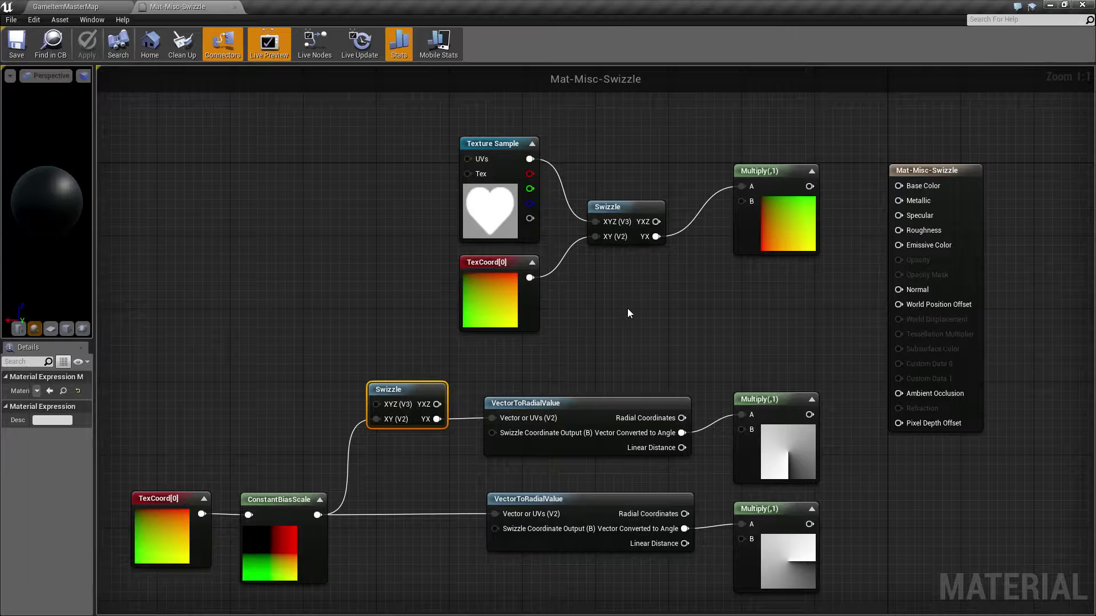
Step: Select the top Swizzle node and search 'swizz' in the node menu, dismissing it unused
right_drag(628, 313, 588, 348)
click(585, 261)
right_drag(586, 141, 582, 178)
right_click(563, 177)
text(swizzle)
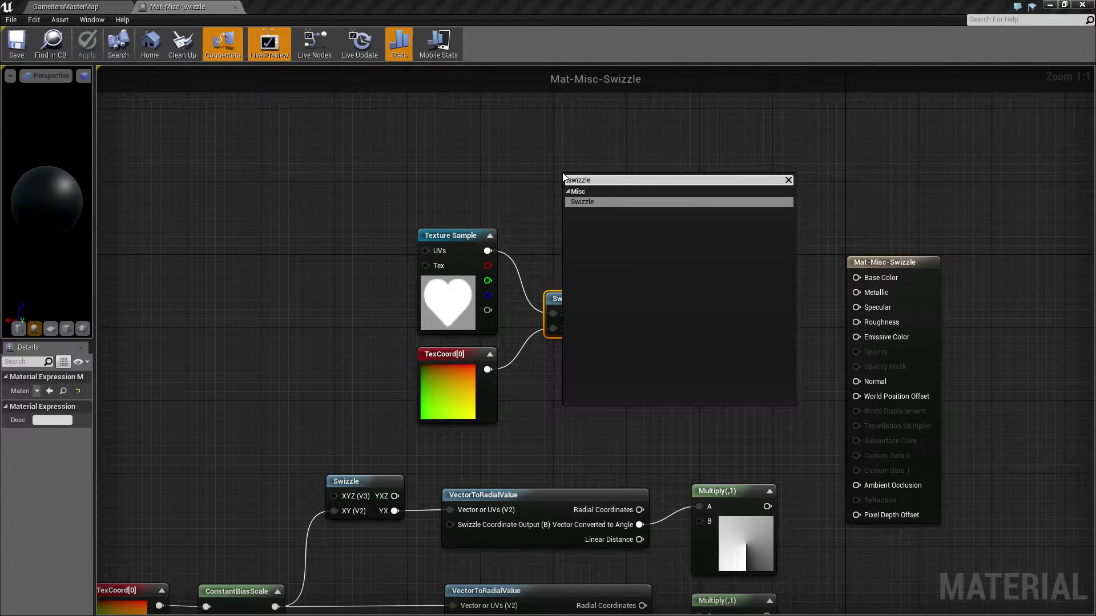
key(Escape)
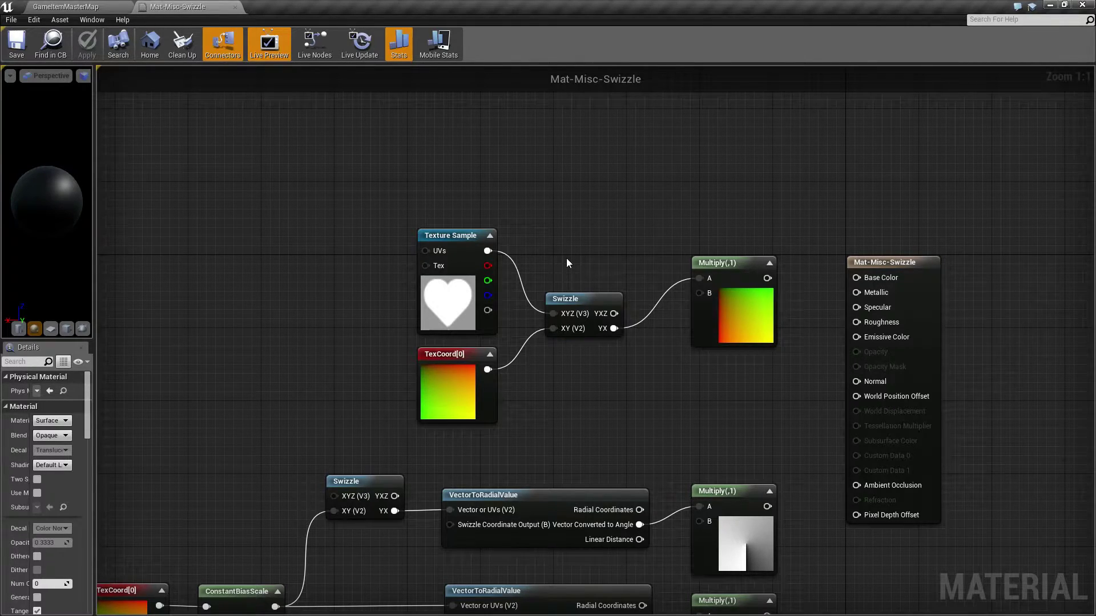
mouse_move(560, 331)
scroll(613, 380, up, 5)
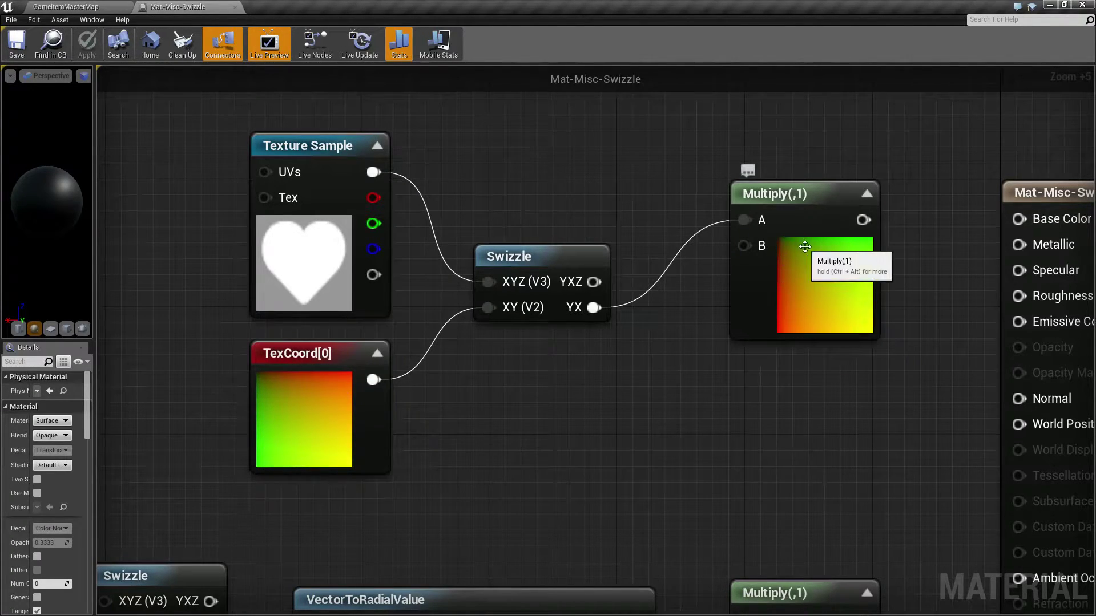
Step: Wire Swizzle's YXZ output into Multiply A and the texture's RGB output into Swizzle's XYZ
drag(595, 282, 751, 220)
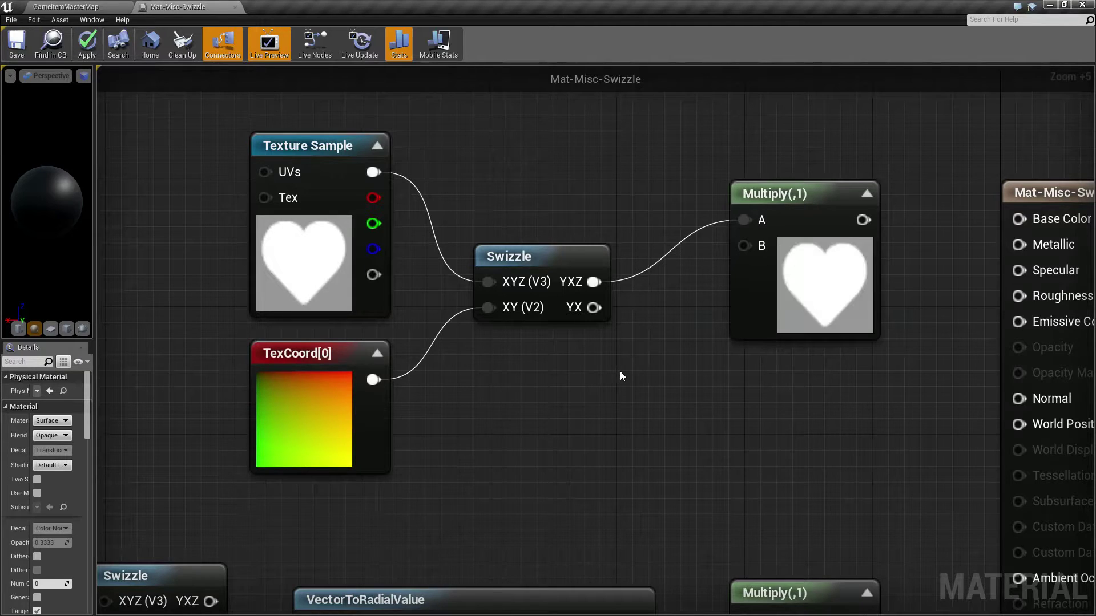
right_drag(694, 374, 647, 379)
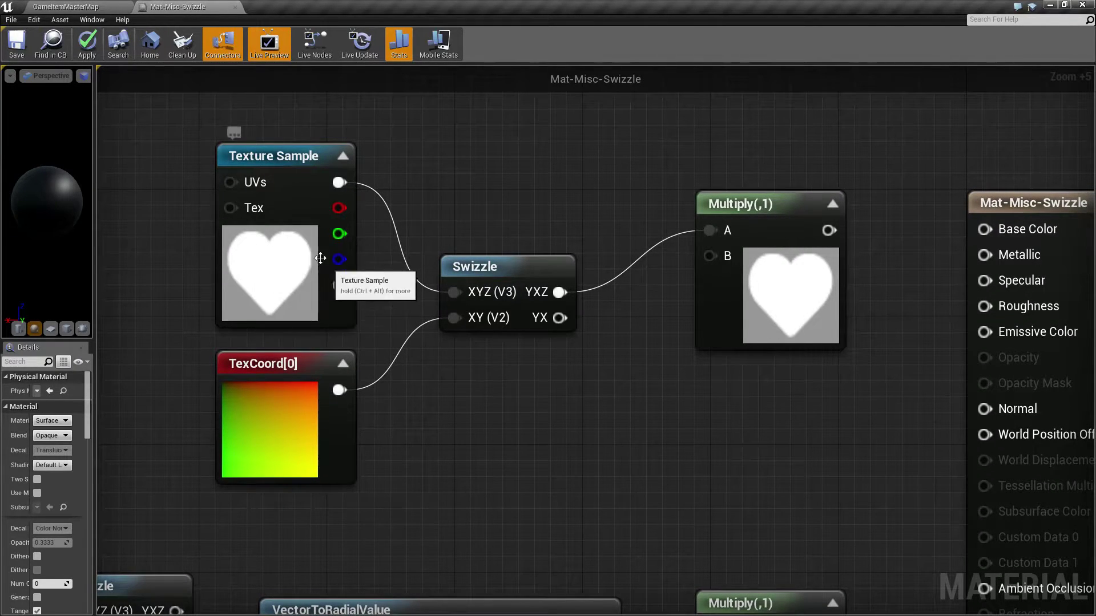
right_drag(383, 313, 374, 201)
drag(358, 186, 473, 271)
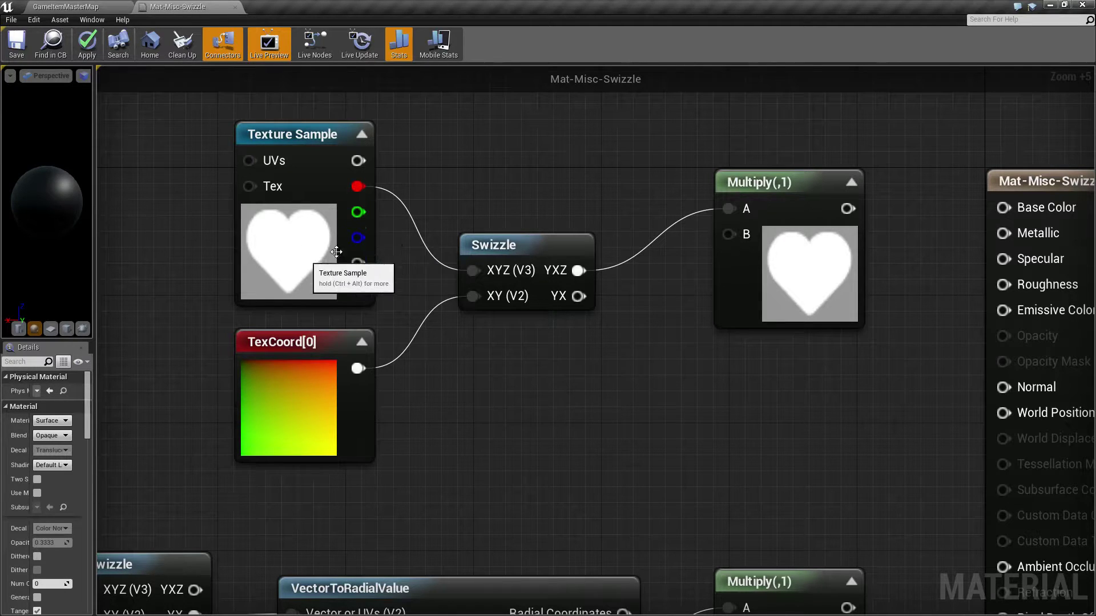
drag(357, 161, 473, 269)
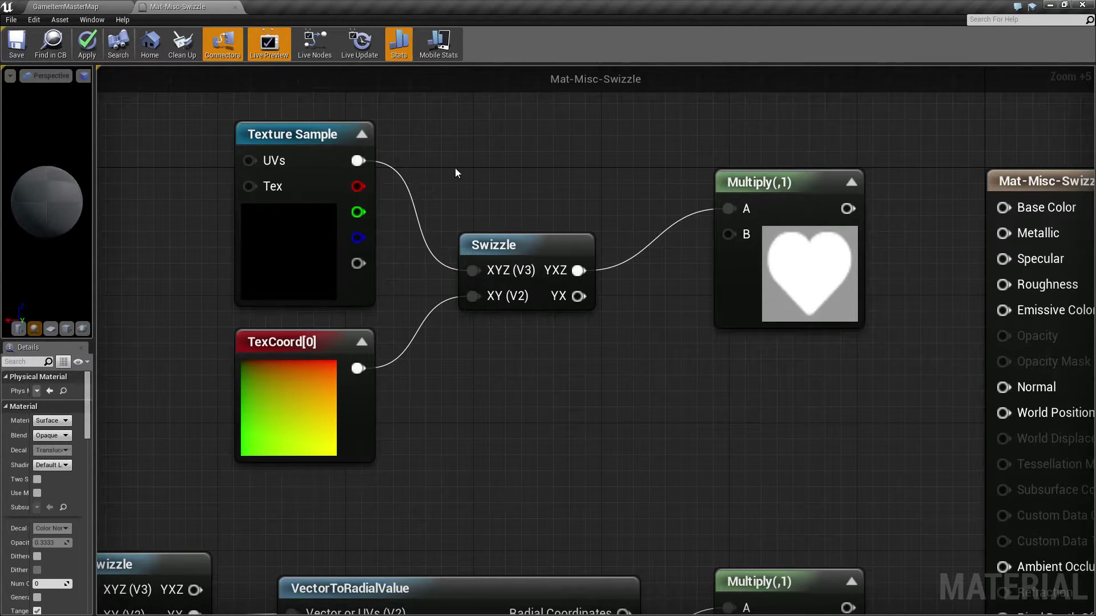
Step: Swap the Texture Sample's texture to dotBlue
click(338, 274)
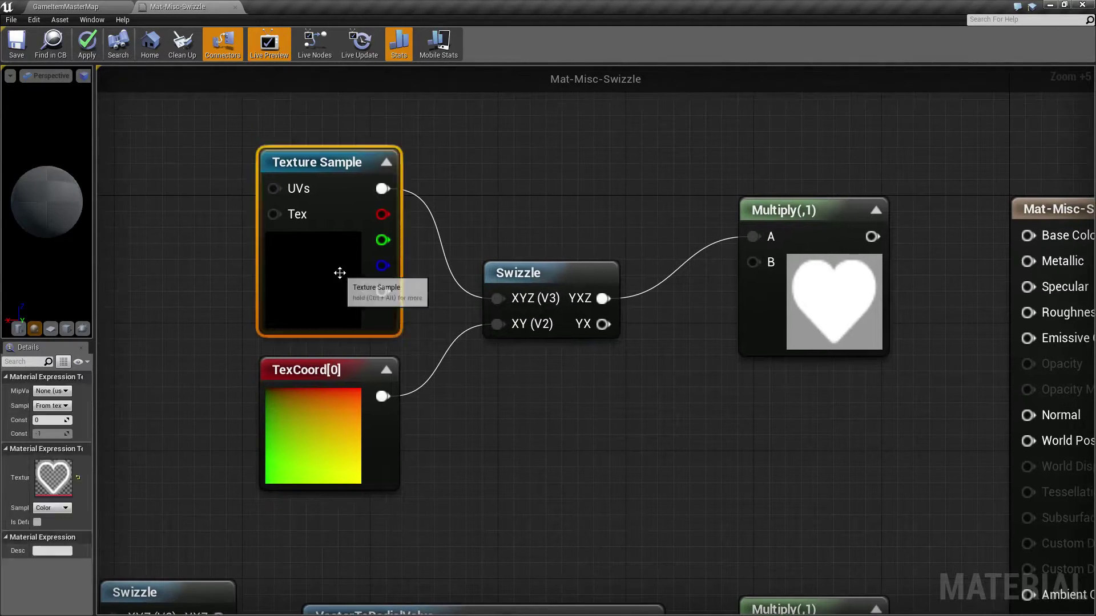
drag(95, 471, 223, 473)
click(160, 473)
scroll(198, 397, up, 3)
click(204, 394)
Step: Recentre the top example and select the Multiply node, now previewing purple
right_drag(328, 326, 514, 367)
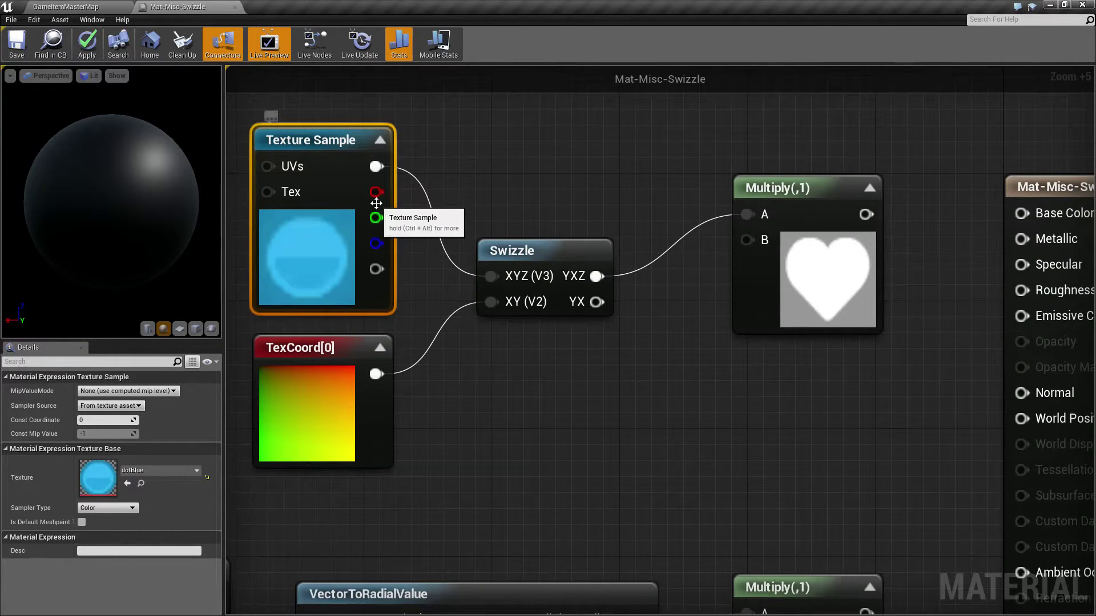
click(560, 381)
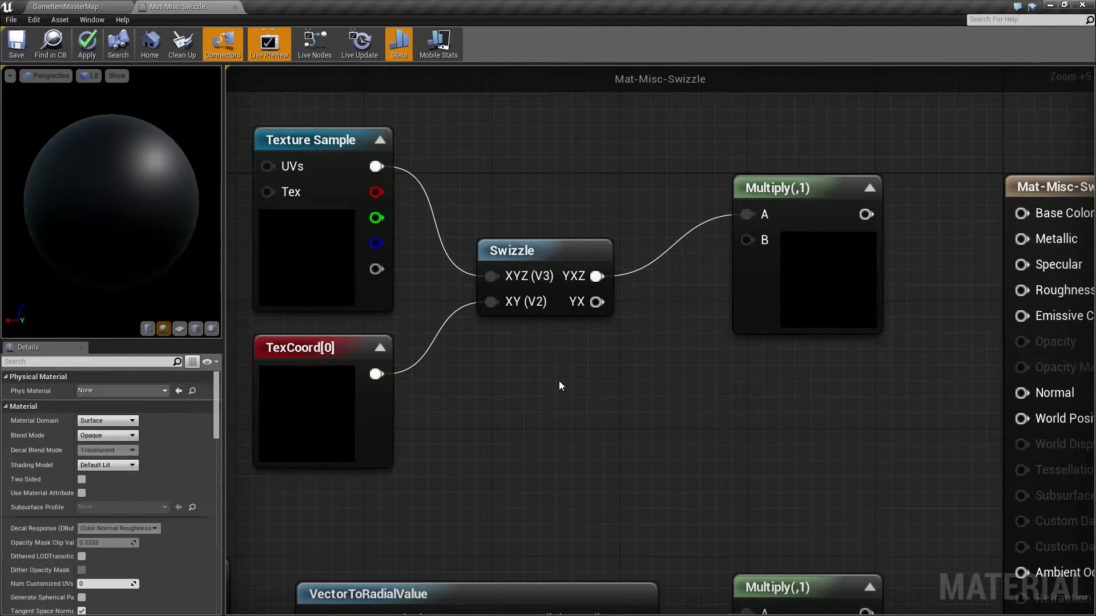
right_drag(635, 389, 605, 391)
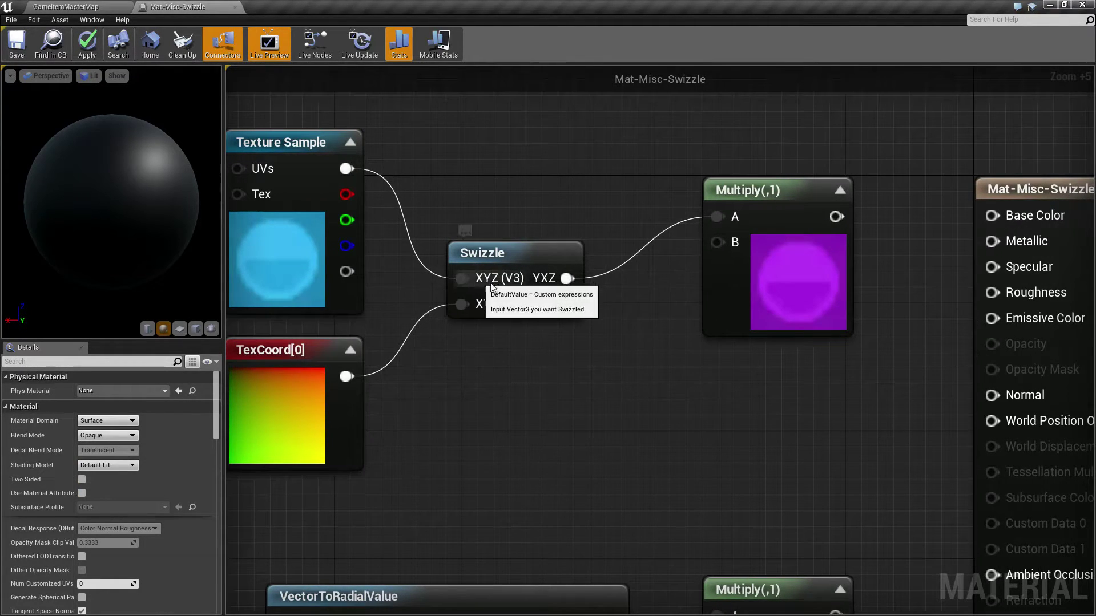
right_drag(536, 382, 600, 389)
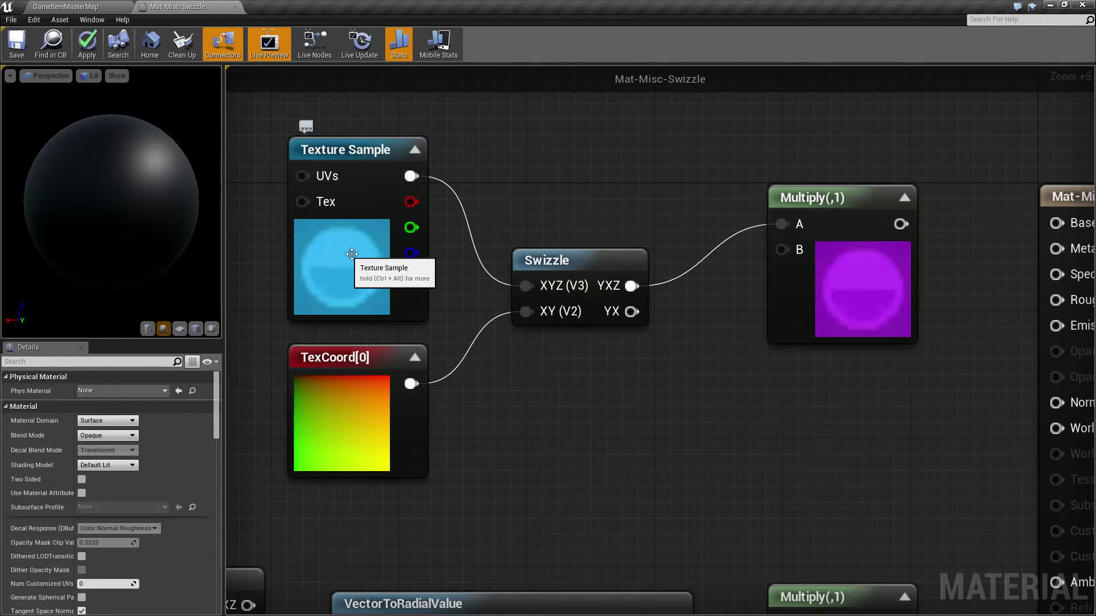
click(865, 281)
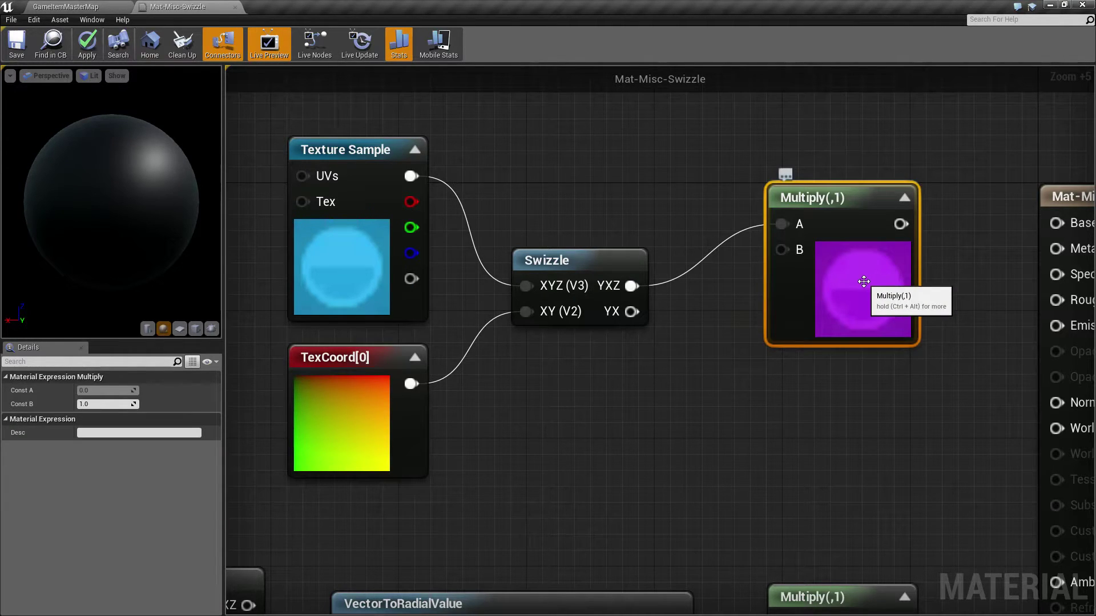
Step: Move the TexCoord, ConstantBiasScale and Swizzle nodes left to make room
scroll(612, 331, down, 3)
mouse_move(612, 331)
right_down()
mouse_move(643, 286)
mouse_move(638, 340)
mouse_move(679, 281)
mouse_move(631, 398)
mouse_move(511, 394)
mouse_move(624, 377)
mouse_move(607, 380)
mouse_move(607, 352)
right_up()
scroll(541, 467, up, 3)
scroll(632, 398, down, 1)
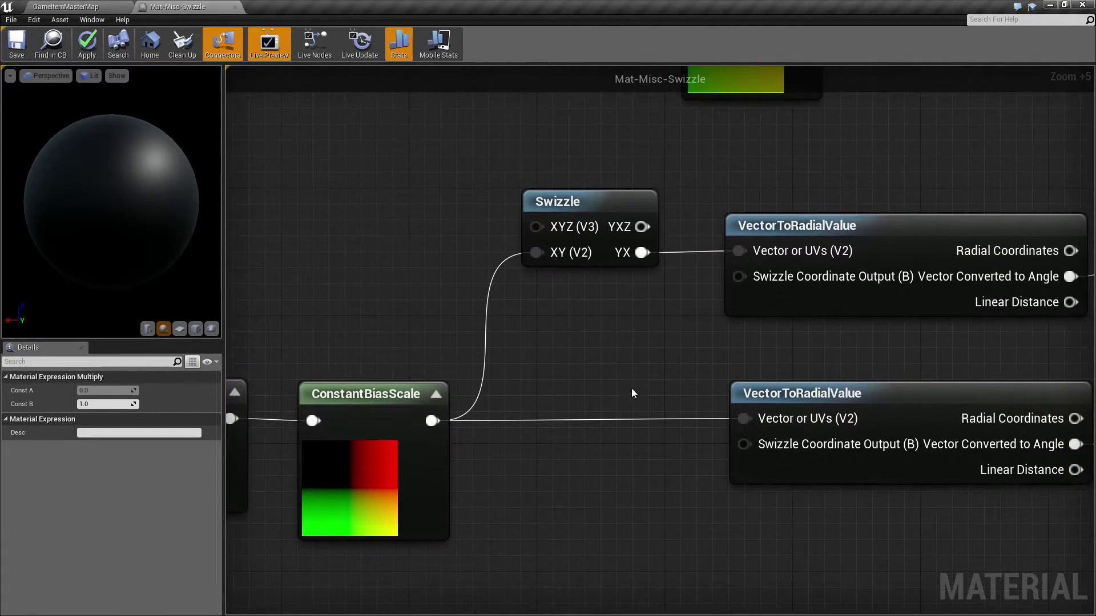
scroll(710, 538, up, 2)
scroll(732, 501, down, 1)
drag(793, 521, 306, 152)
scroll(700, 455, down, 3)
drag(723, 223, 521, 223)
Step: Add an Add node fed from Swizzle's YX output, with B set to 0
drag(559, 257, 619, 235)
text(add)
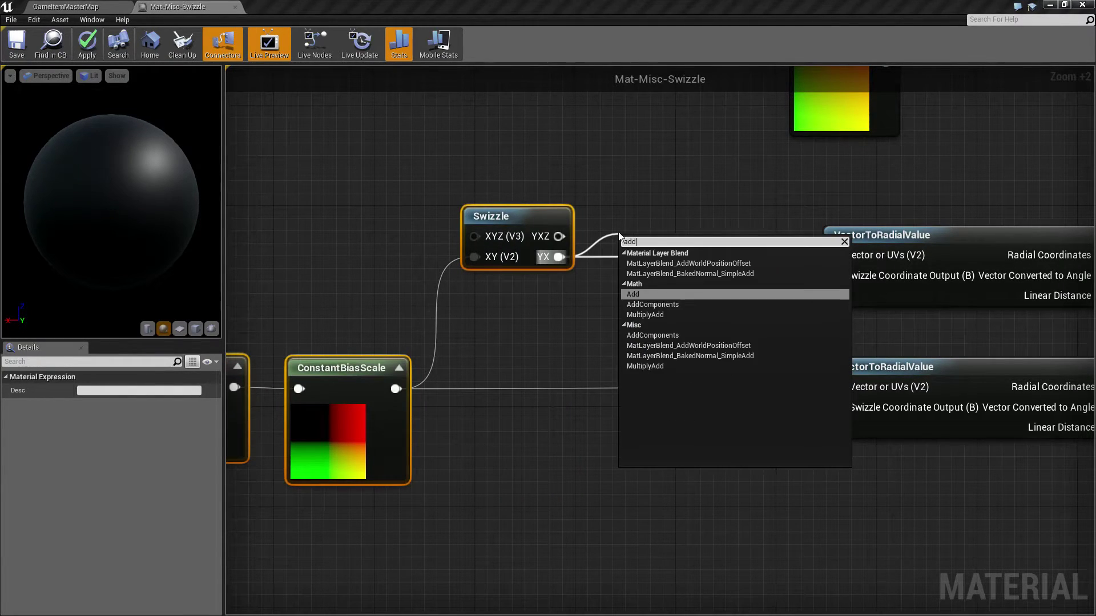
click(641, 294)
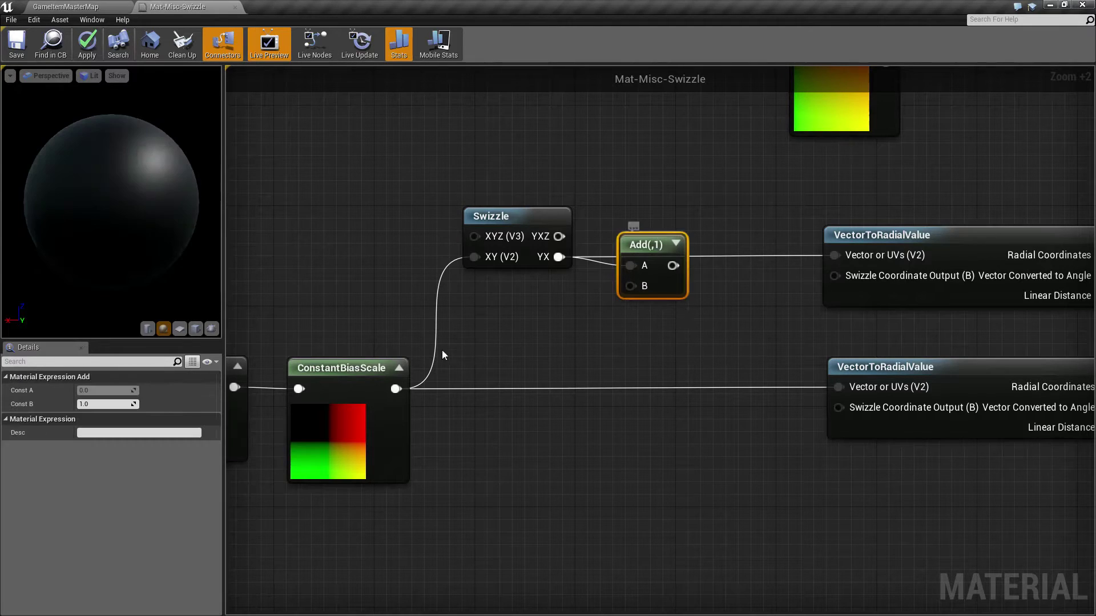
text(0)
key(Return)
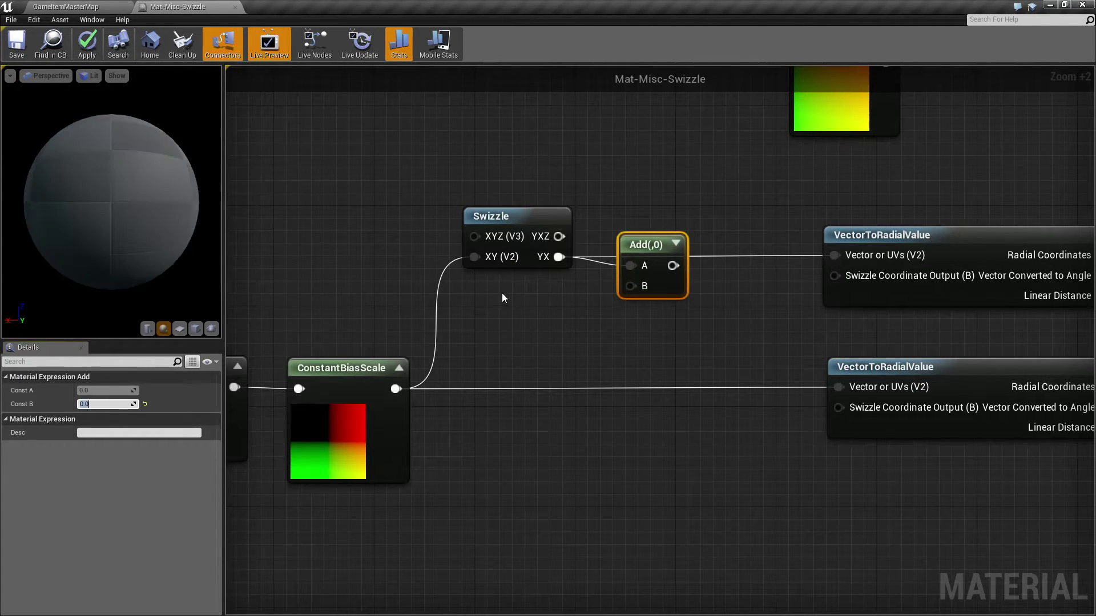
click(677, 245)
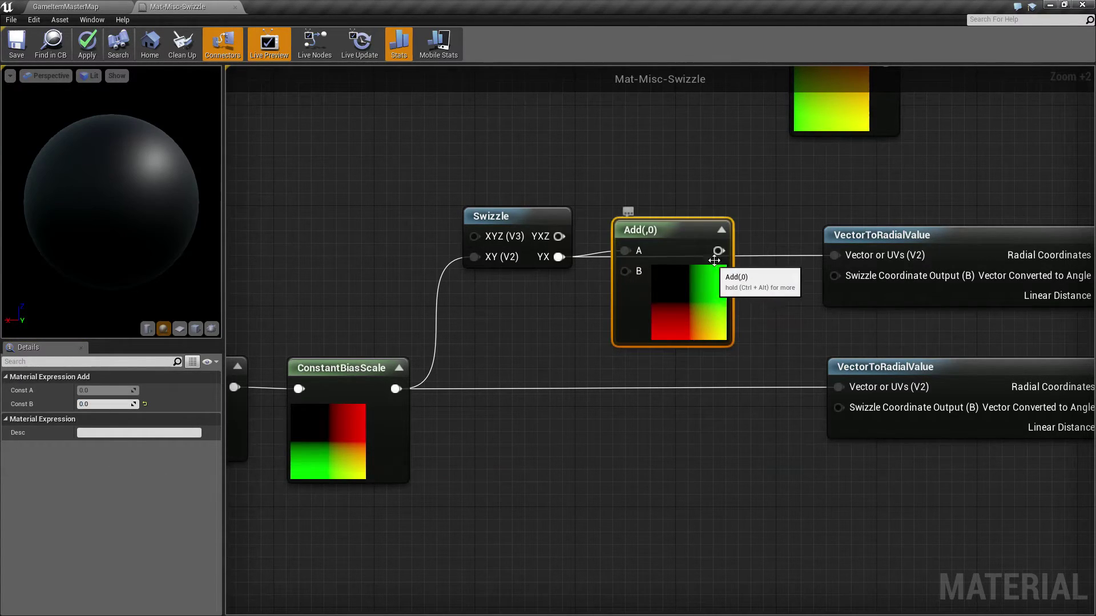
Step: Connect the Add output to the upper VectorToRadialValue's UVs input
drag(719, 250, 840, 254)
right_drag(748, 406, 823, 365)
drag(751, 220, 751, 231)
right_drag(696, 392, 801, 379)
click(354, 315)
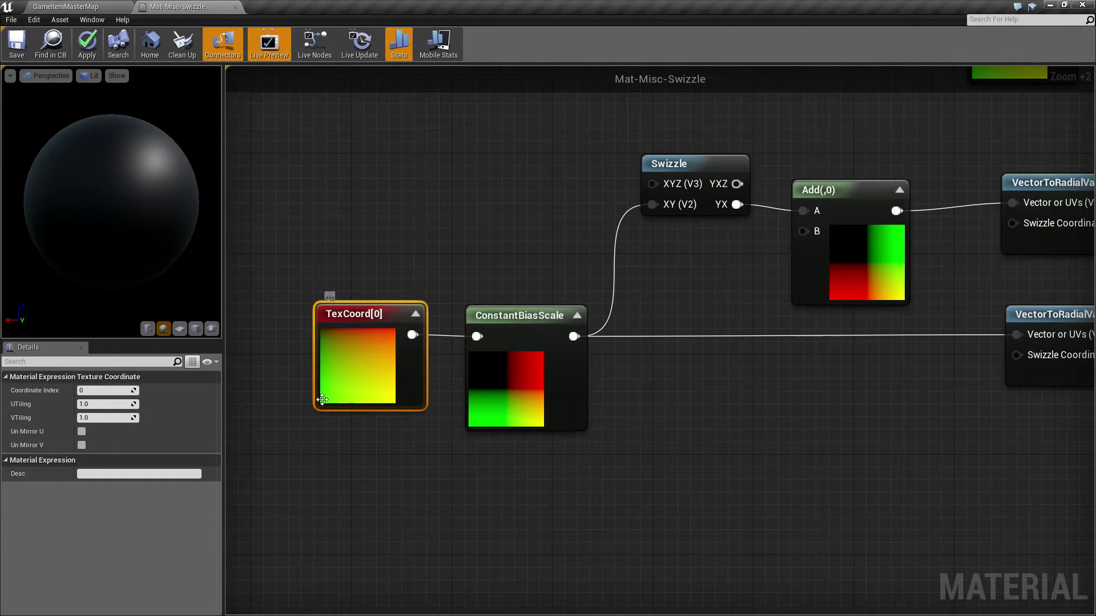
click(522, 341)
right_drag(647, 393, 605, 413)
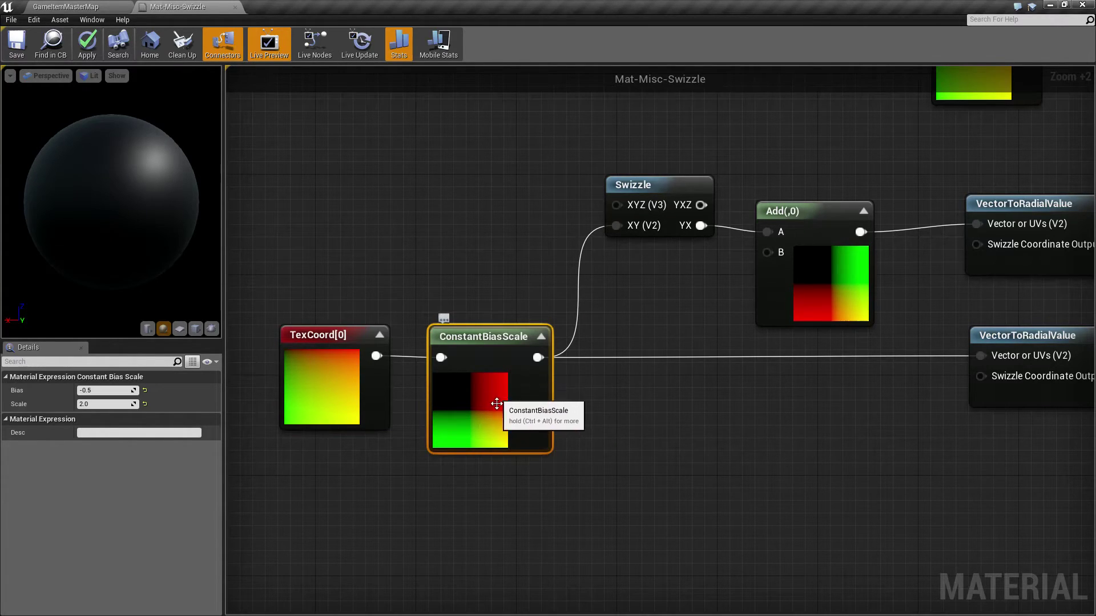
right_drag(645, 440, 564, 454)
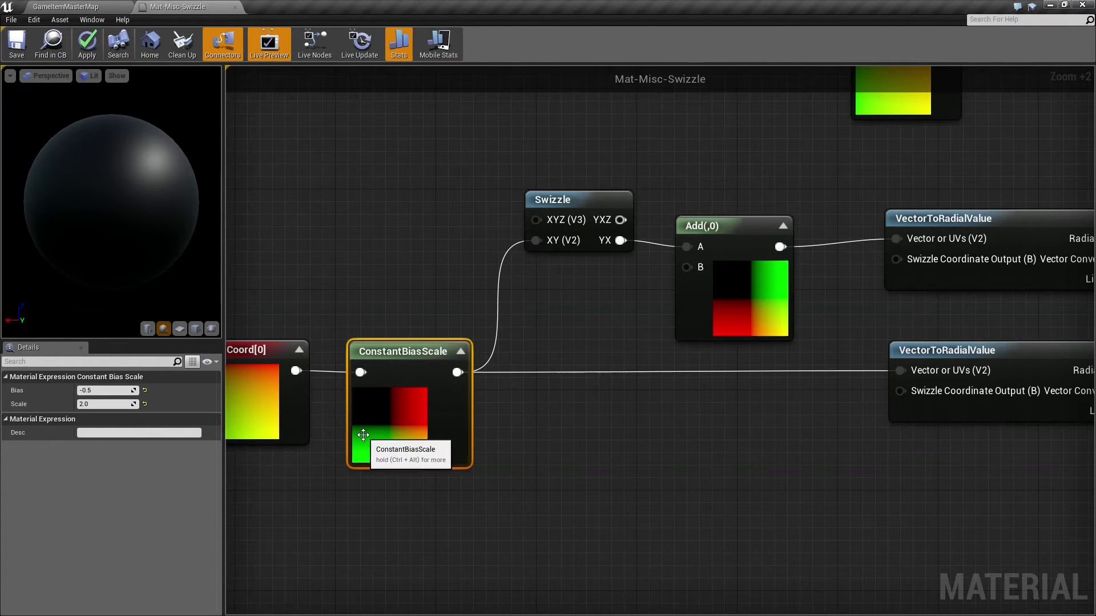
right_drag(606, 417, 564, 443)
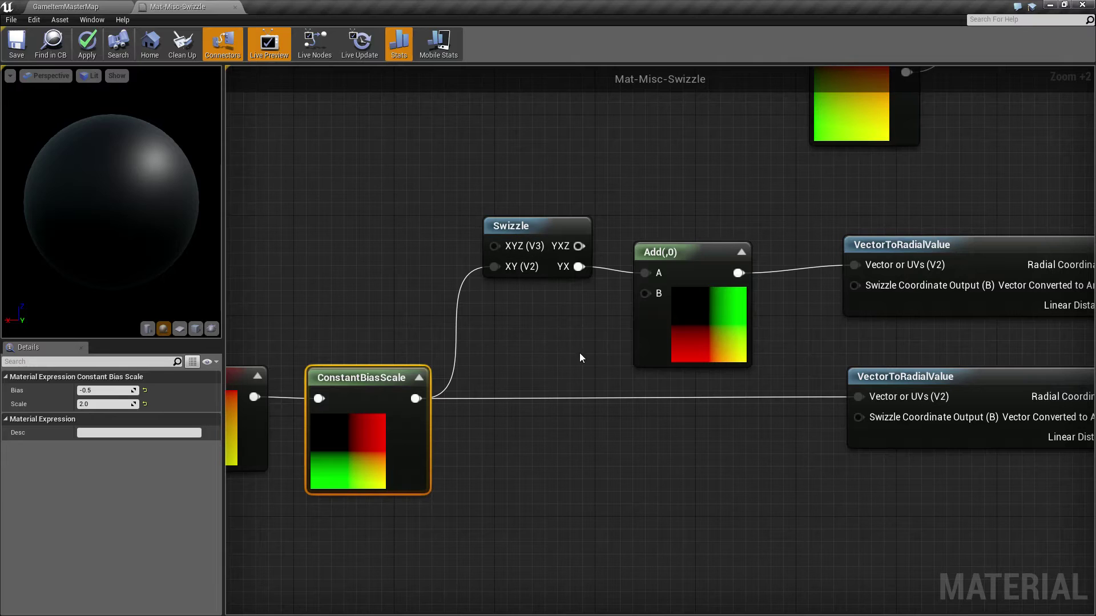
right_drag(580, 358, 541, 353)
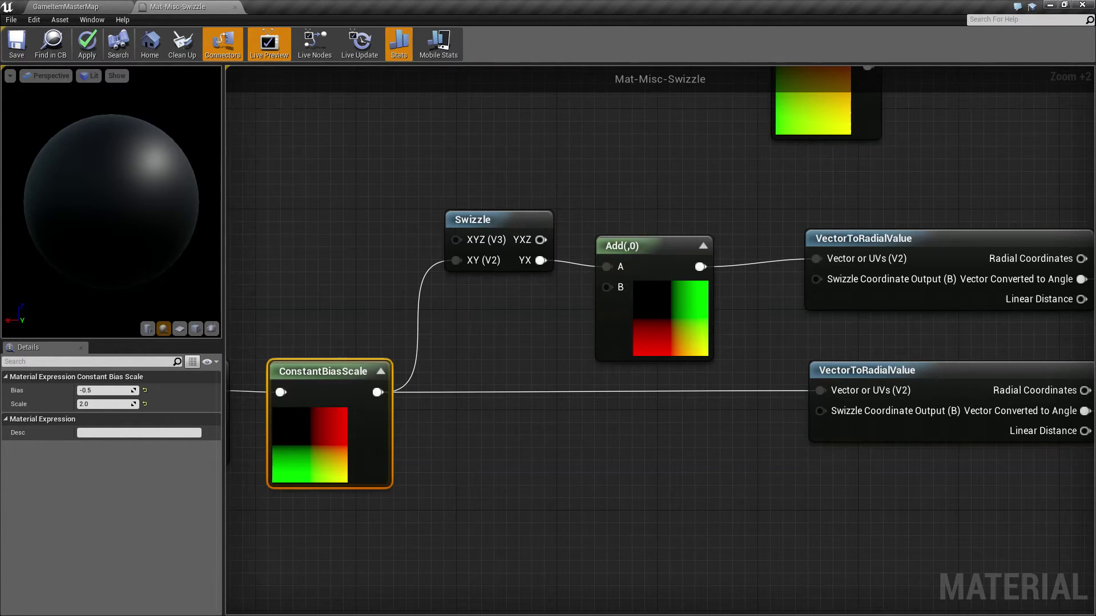
right_drag(757, 481, 755, 509)
drag(498, 199, 581, 474)
click(703, 491)
right_drag(703, 491, 621, 464)
drag(660, 187, 785, 505)
click(785, 505)
right_drag(616, 210, 730, 190)
drag(762, 329, 1005, 484)
right_drag(1005, 484, 848, 482)
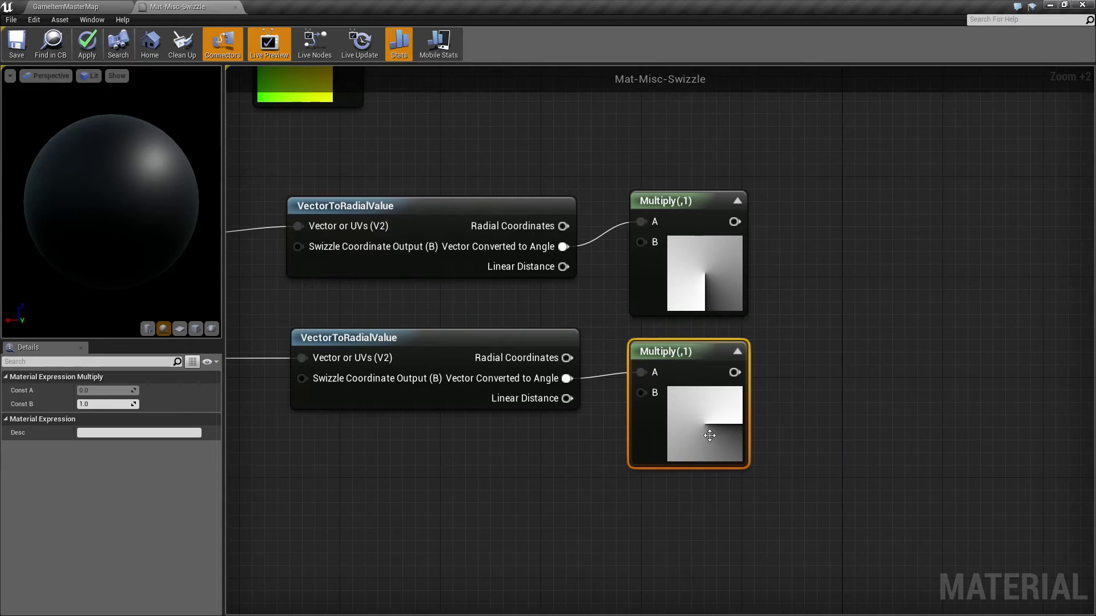
right_drag(832, 336, 914, 391)
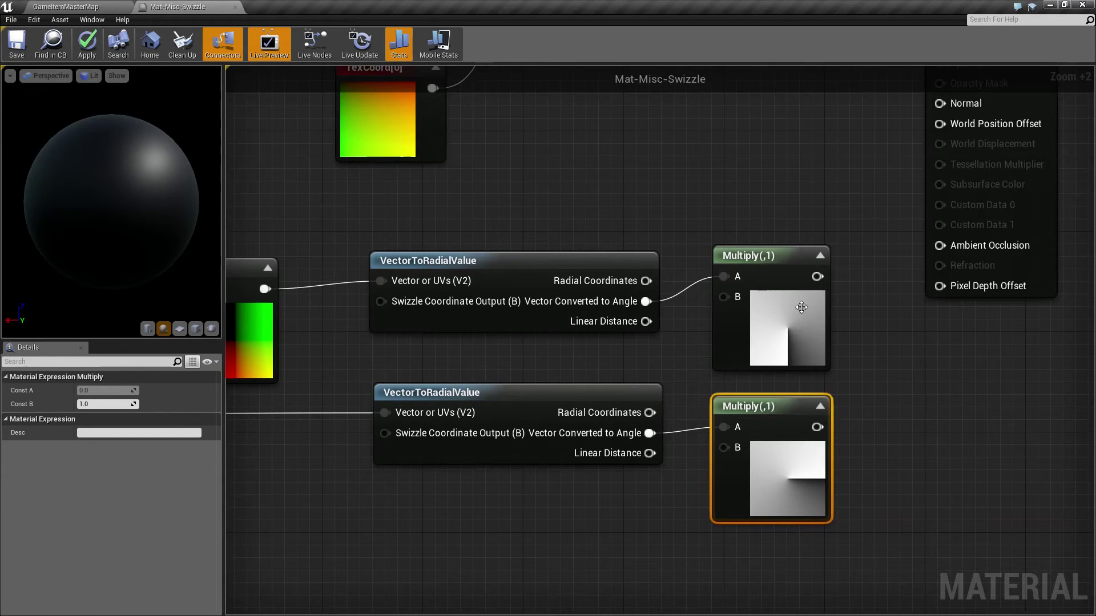
click(341, 427)
right_drag(341, 427, 779, 421)
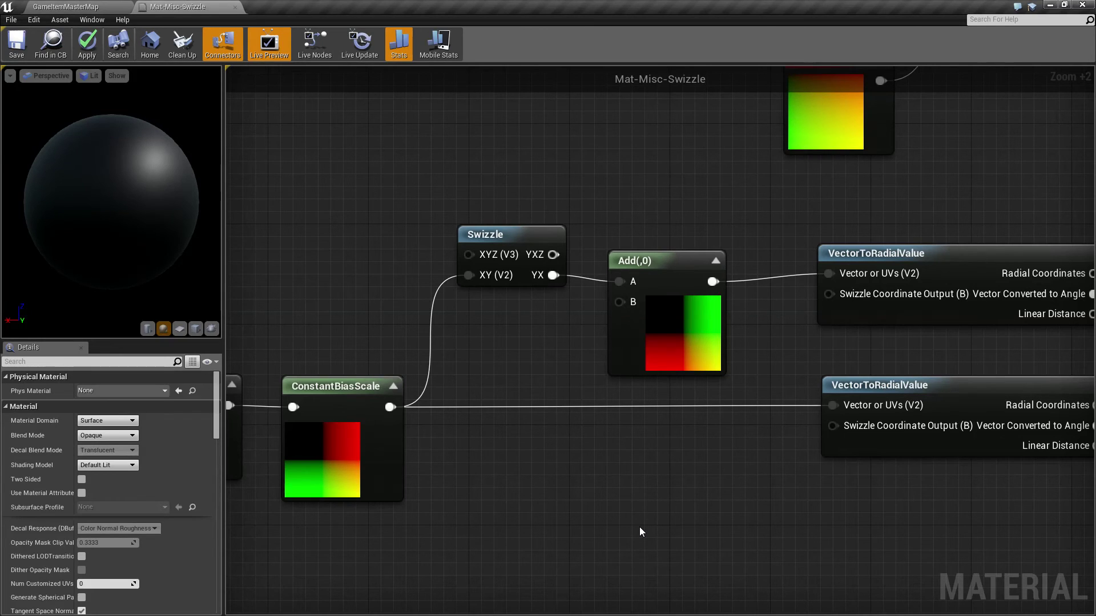
right_drag(577, 533, 718, 392)
scroll(647, 408, up, 4)
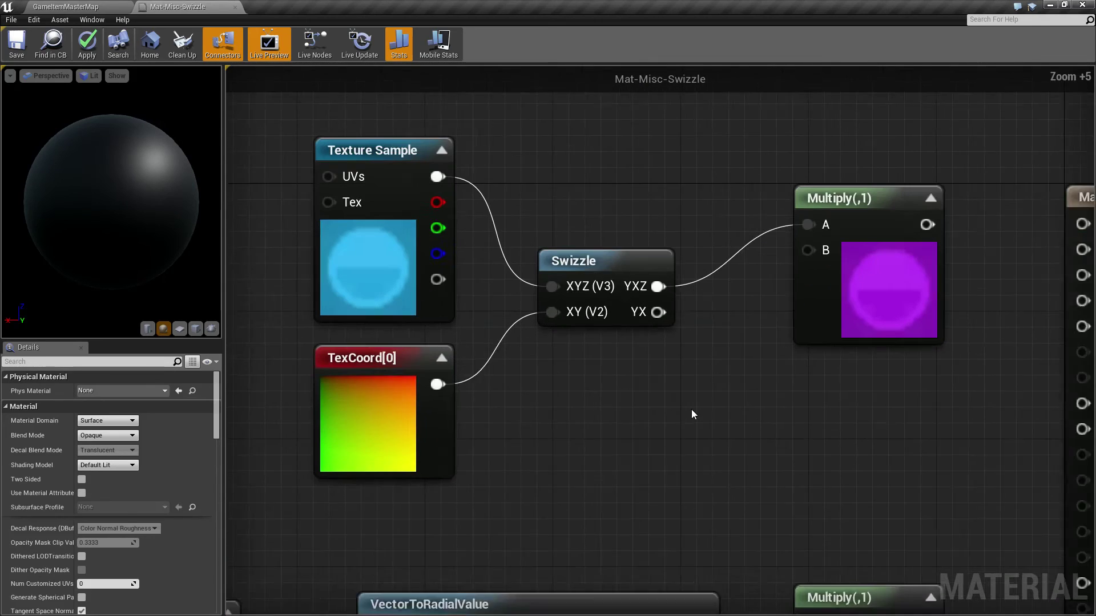
scroll(666, 431, down, 2)
double_click(640, 342)
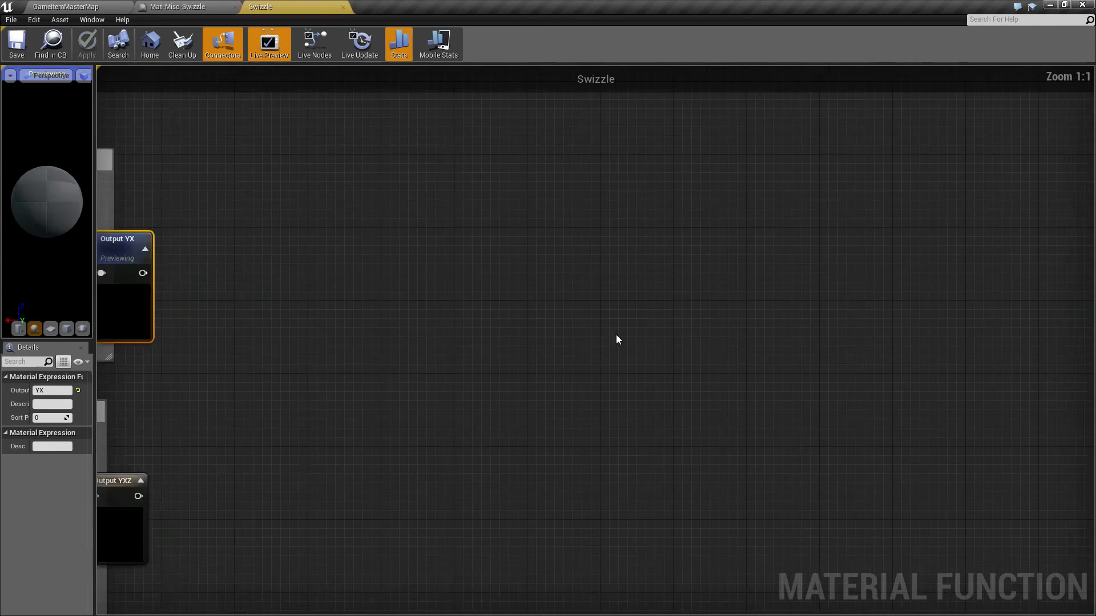
right_drag(161, 402, 460, 337)
drag(401, 139, 649, 377)
right_drag(624, 357, 624, 248)
click(702, 359)
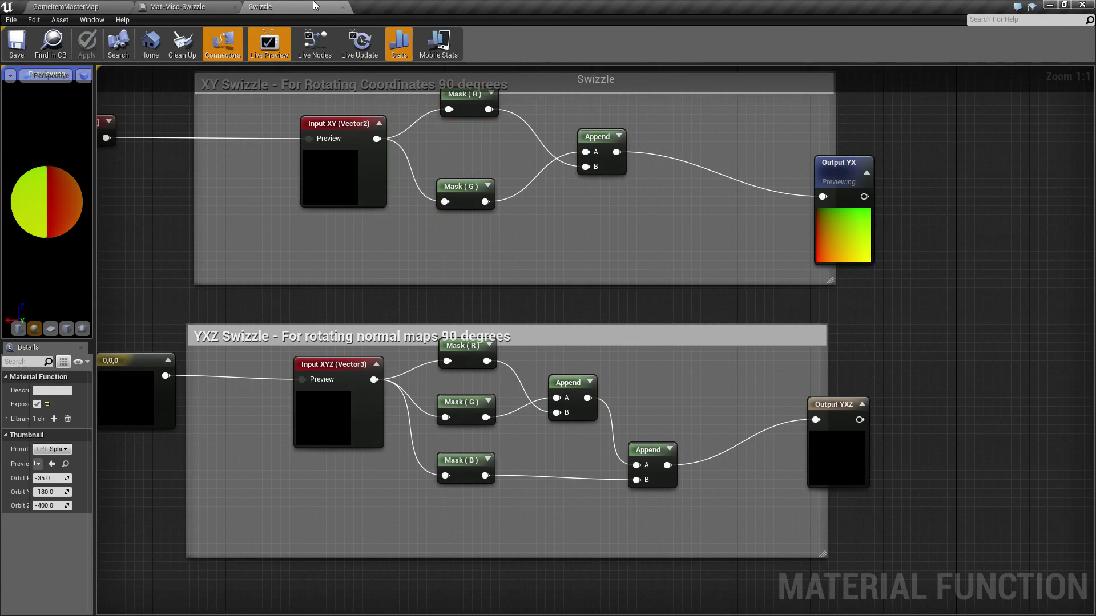
click(343, 8)
drag(582, 215, 694, 383)
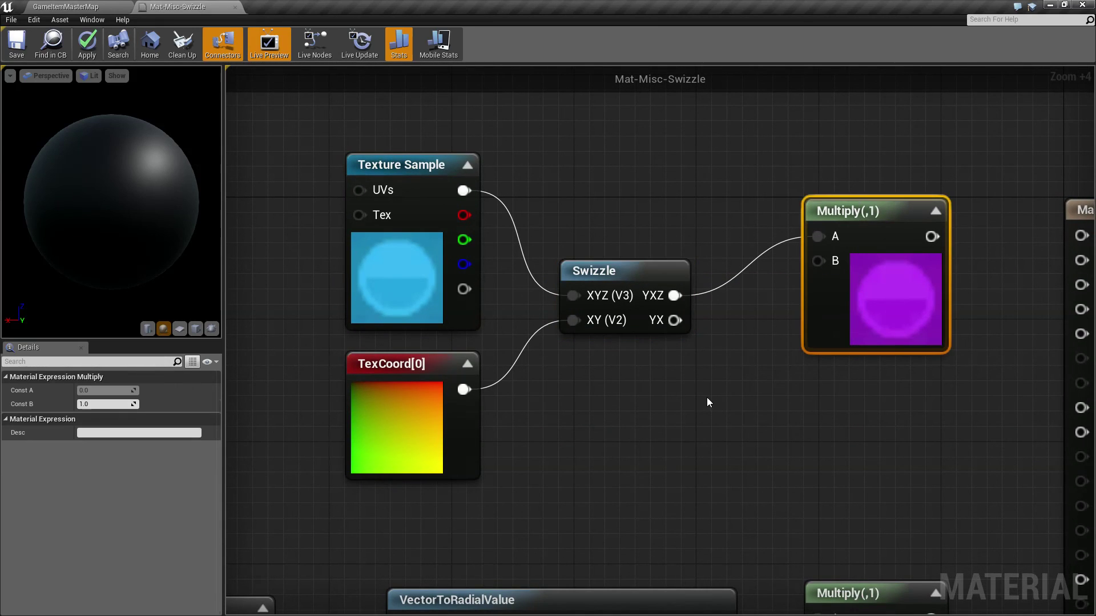